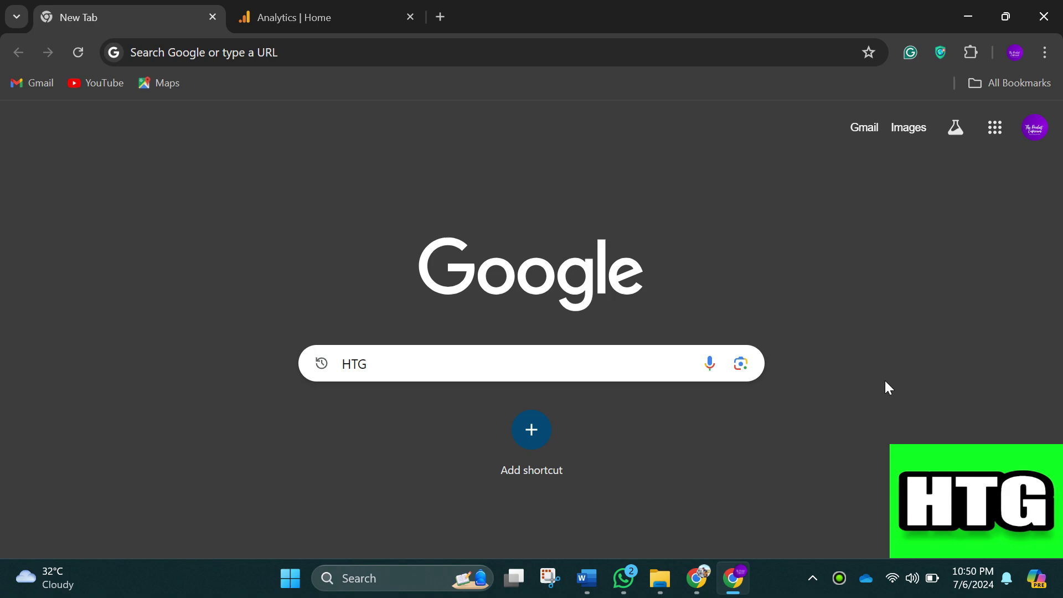
Step: Go from the Analytics home page to the Explore section
click(301, 13)
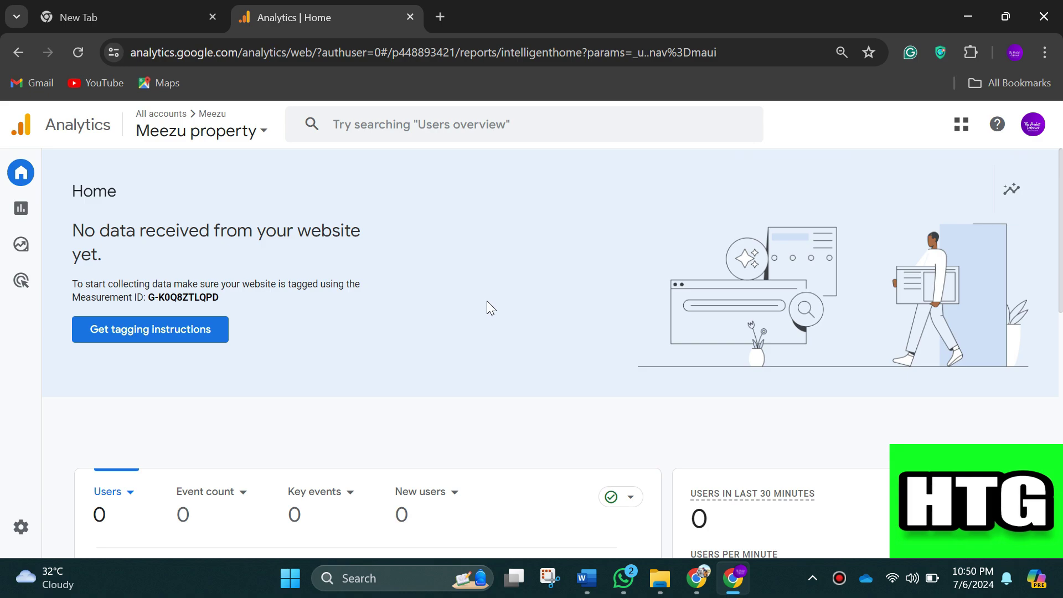
click(31, 245)
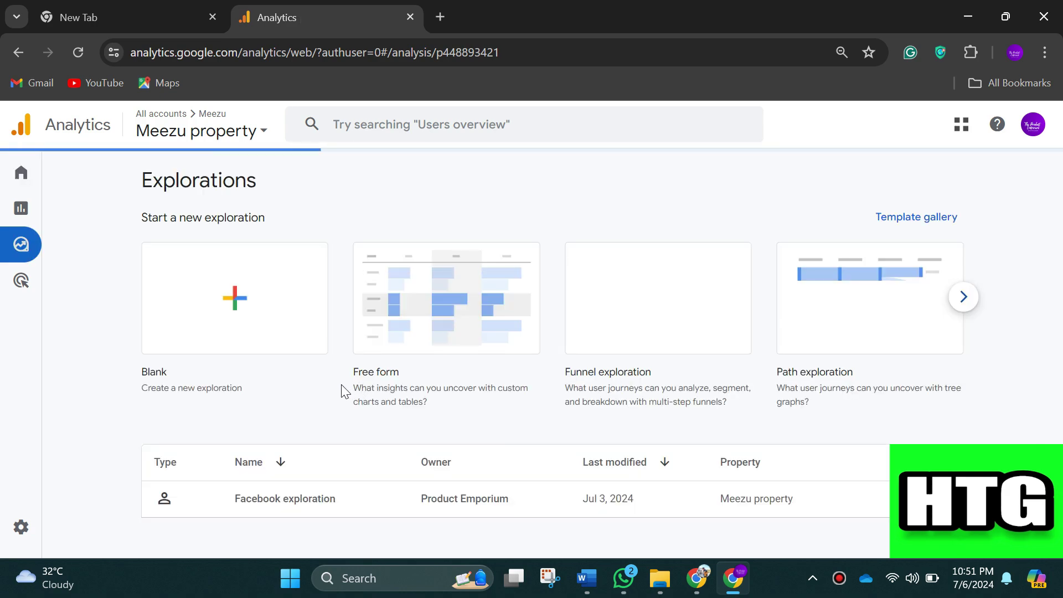
Step: Start a blank exploration and rename it 'Facebook Exploration'
click(242, 304)
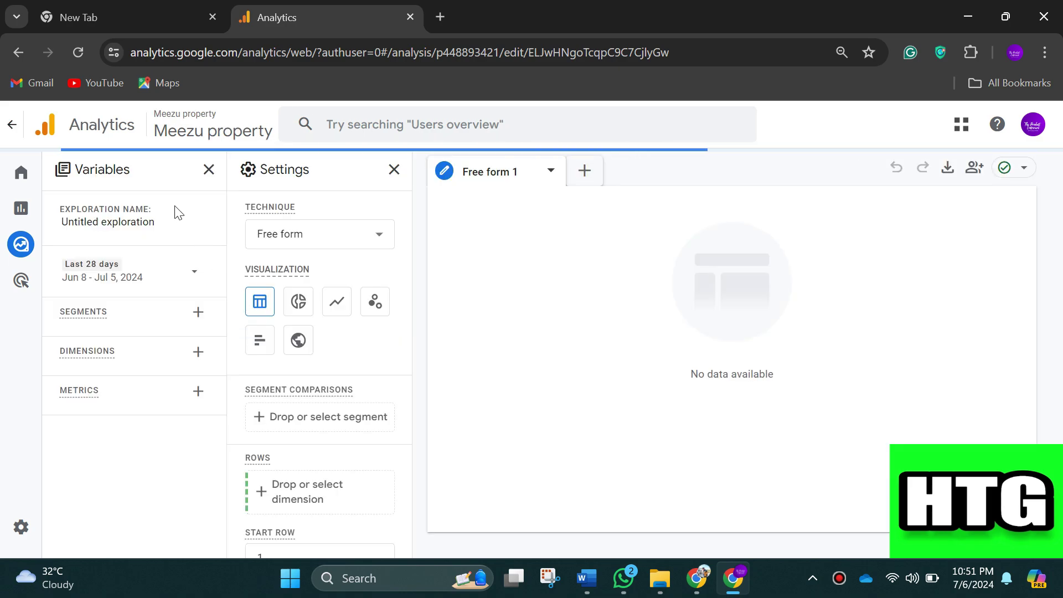
click(155, 221)
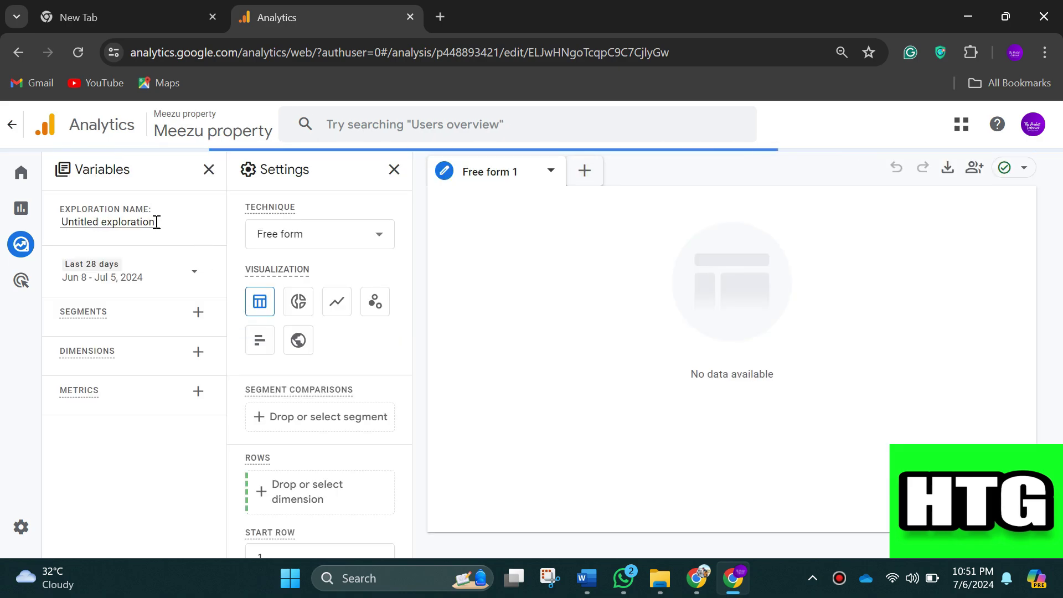
key(ctrl+a)
key(Caps_Lock)
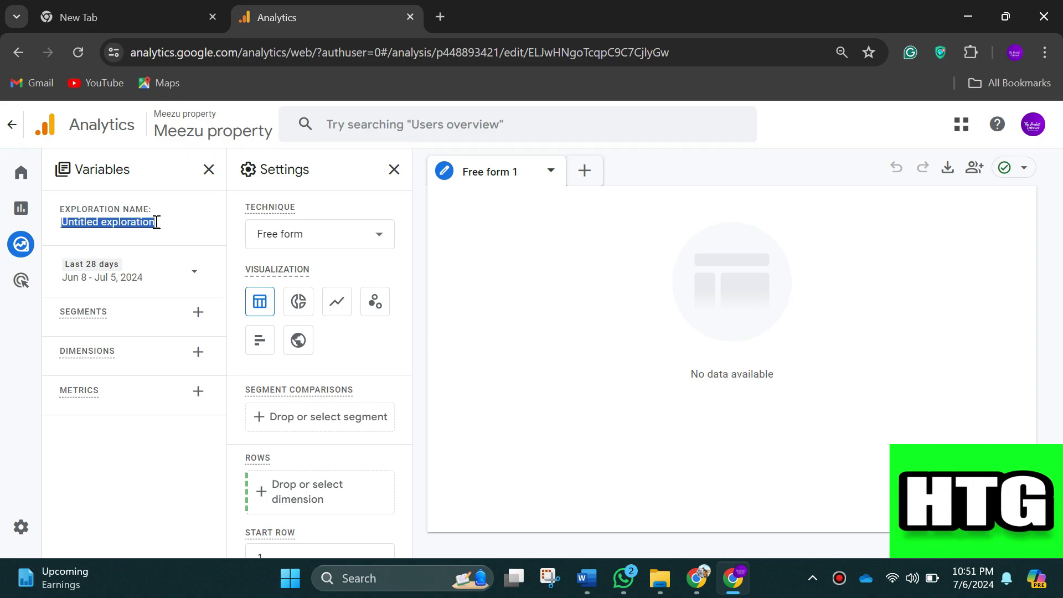
key(Caps_Lock)
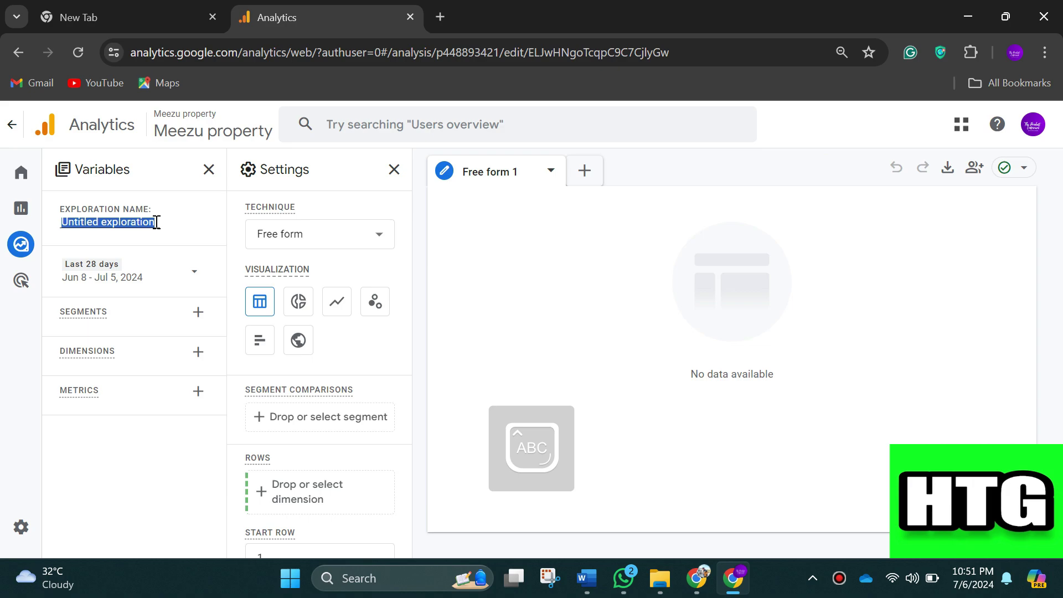
text(F)
key(Caps_Lock)
text(acebo)
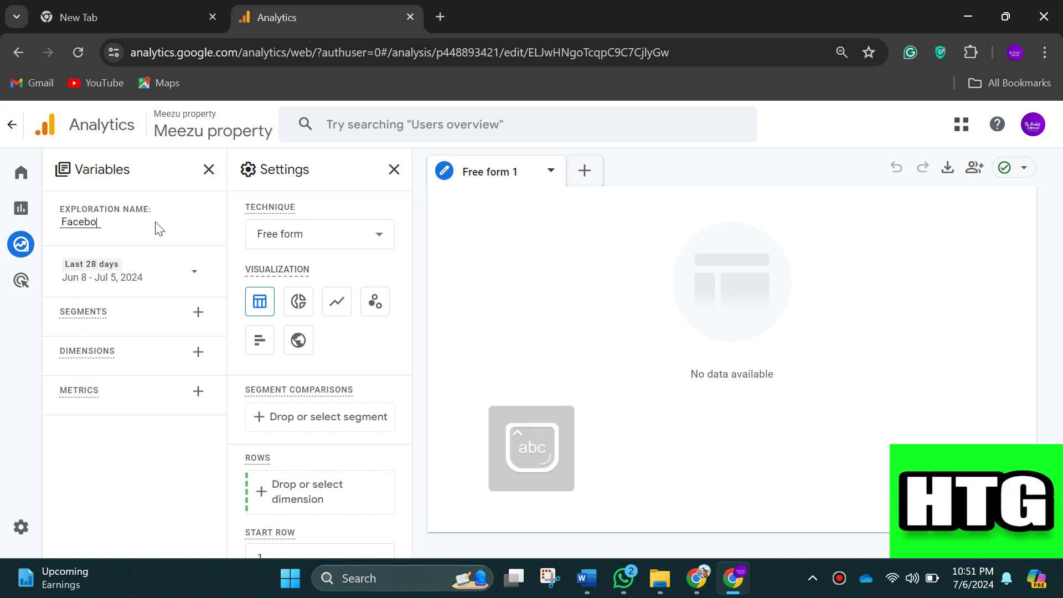
text(ok Exploration)
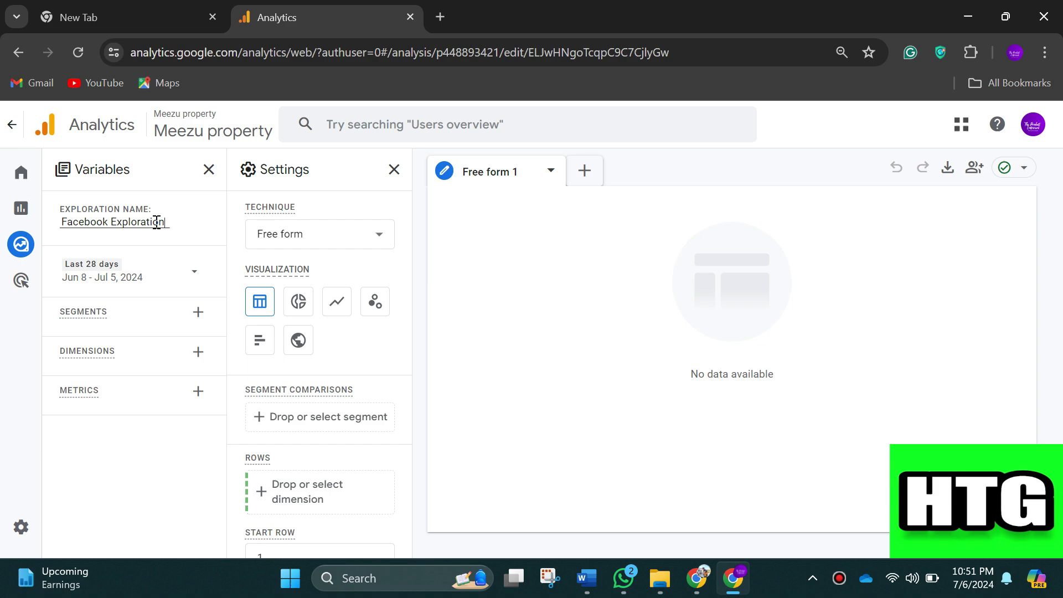
click(191, 235)
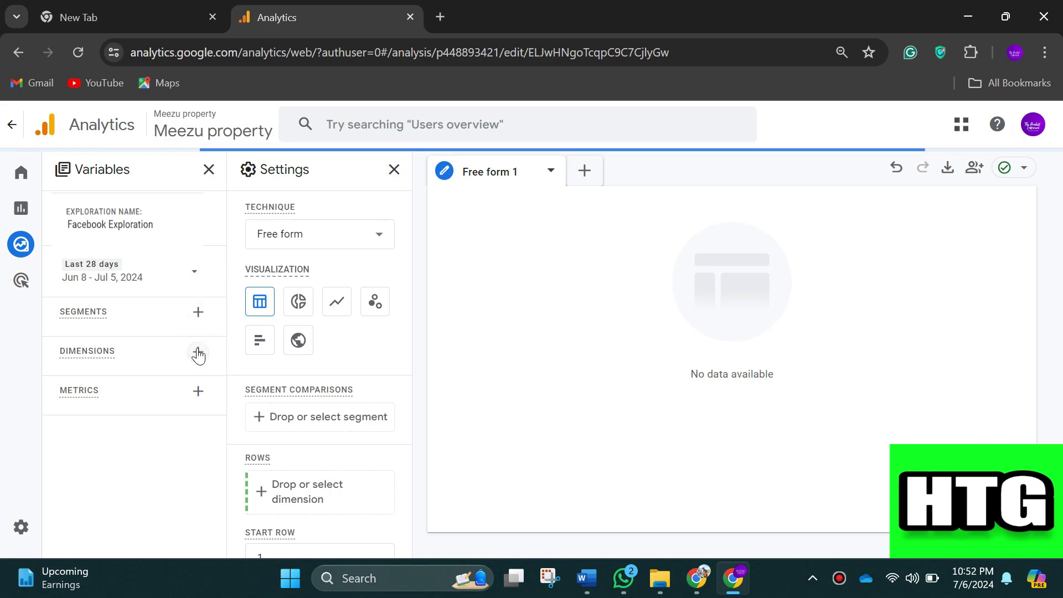
Step: Import the Session source and Landing page + query string dimensions
click(198, 353)
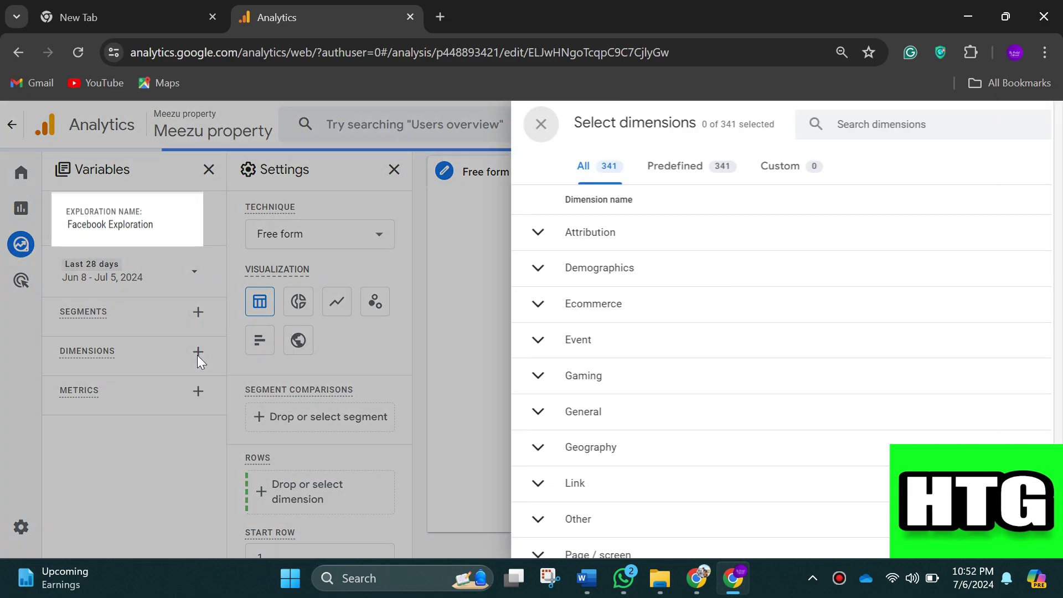
click(556, 127)
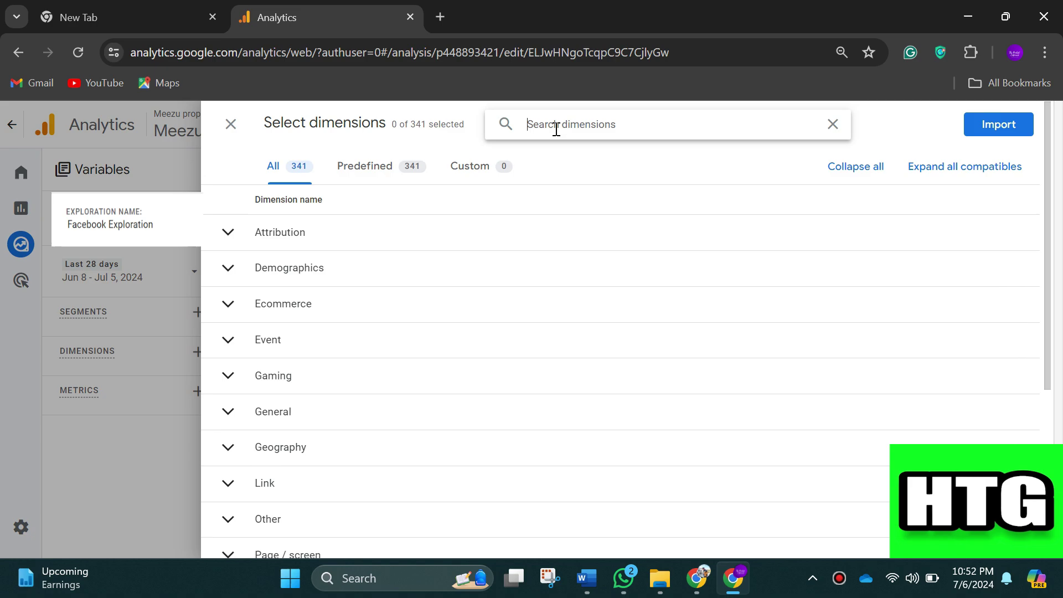
text(Se)
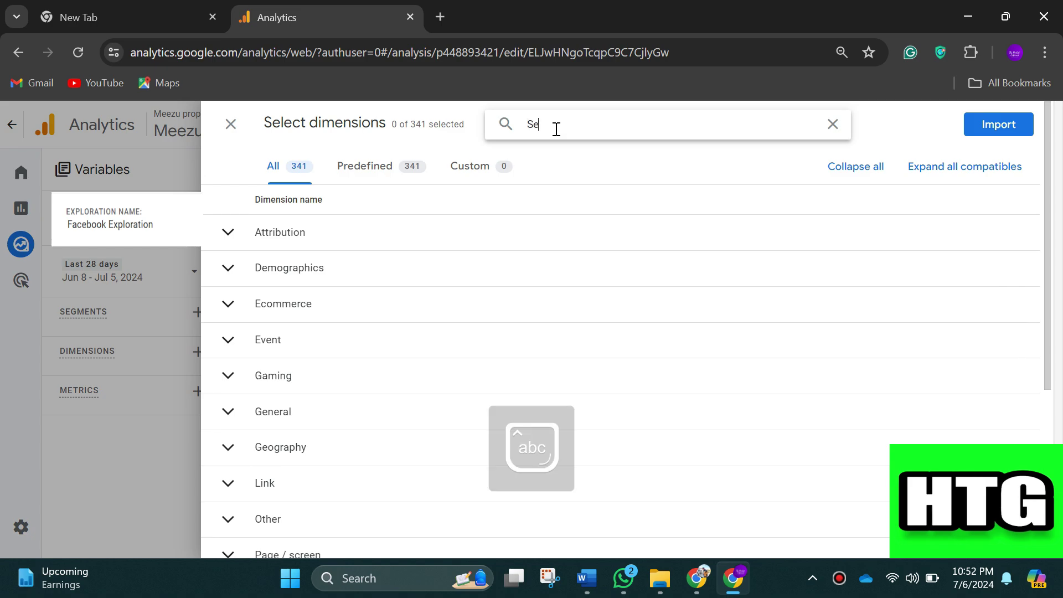
text(ssio)
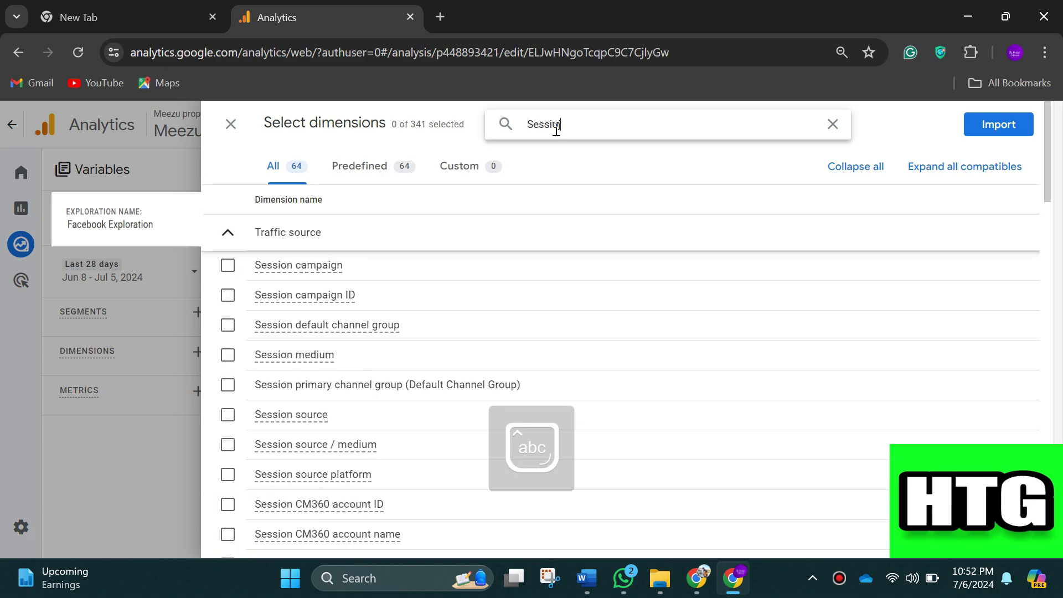
text(n)
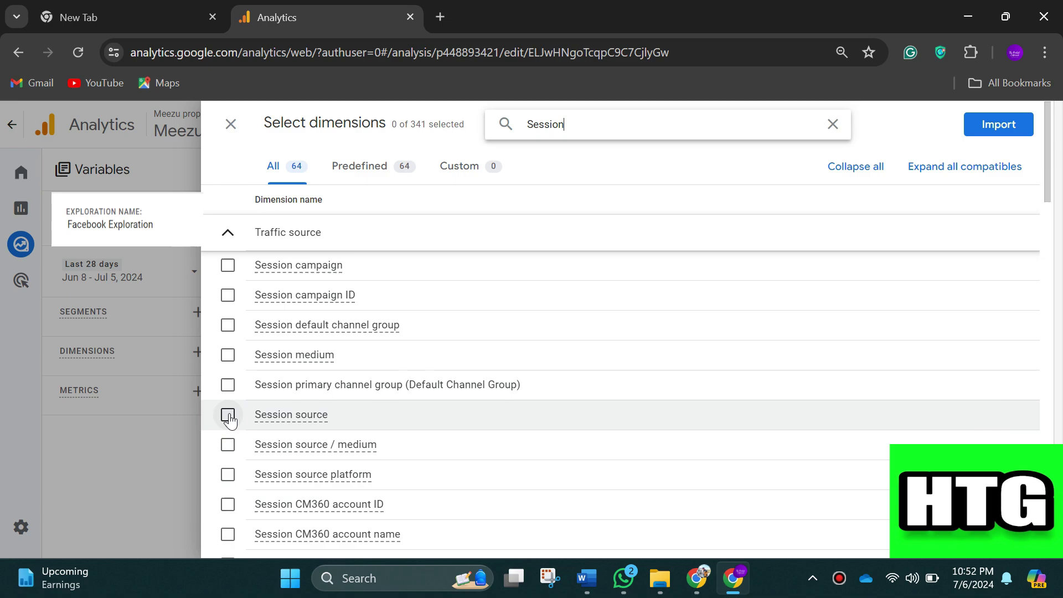
click(228, 415)
key(ctrl+a)
text(Land)
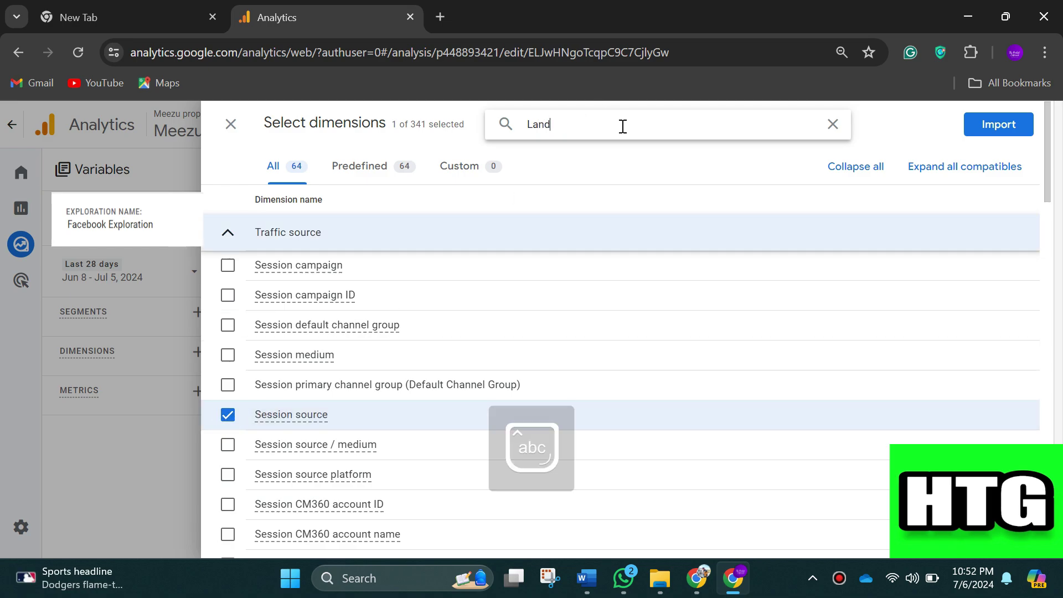
click(227, 265)
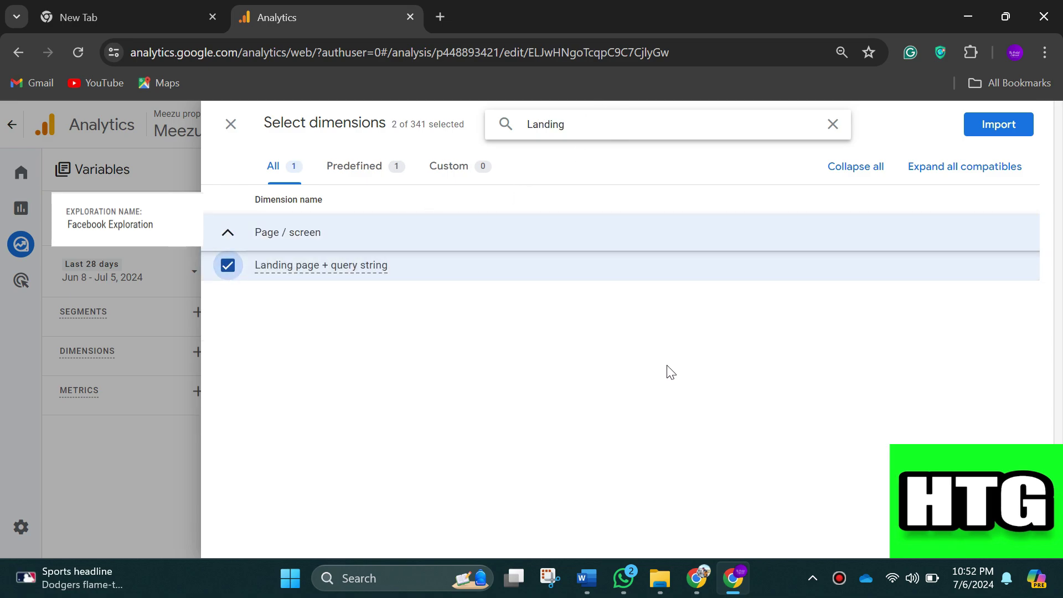
click(985, 127)
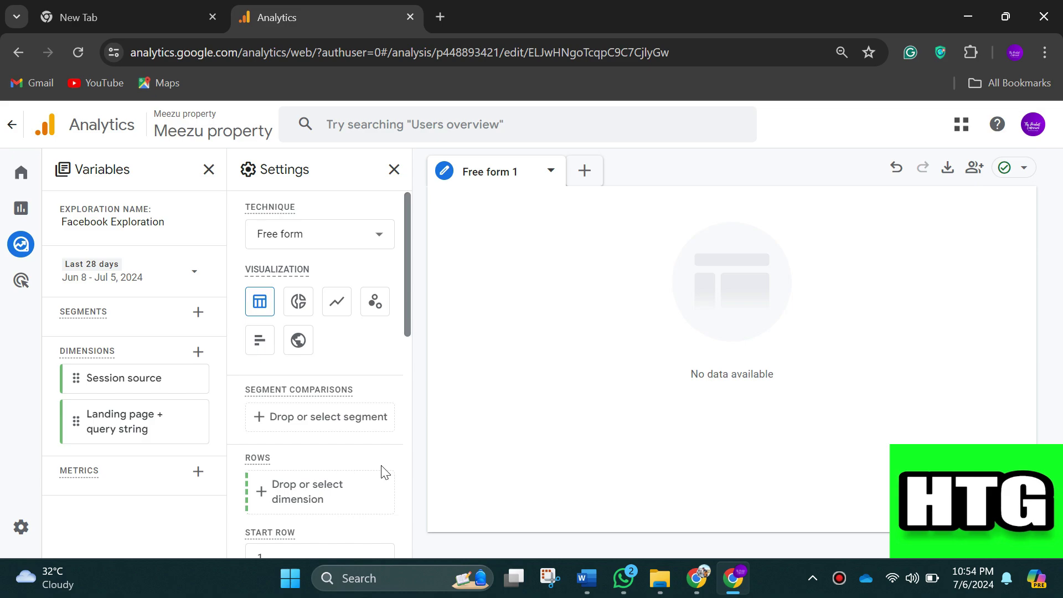
Step: Select the Engaged sessions, Sessions and Engagement rate metrics from a 'ses' search
click(200, 474)
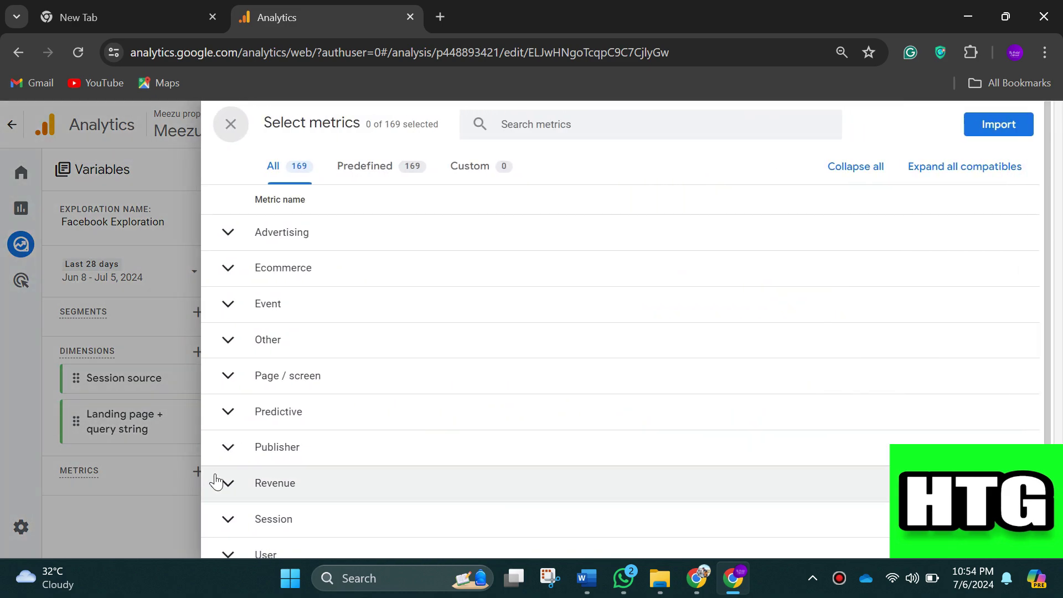
click(581, 120)
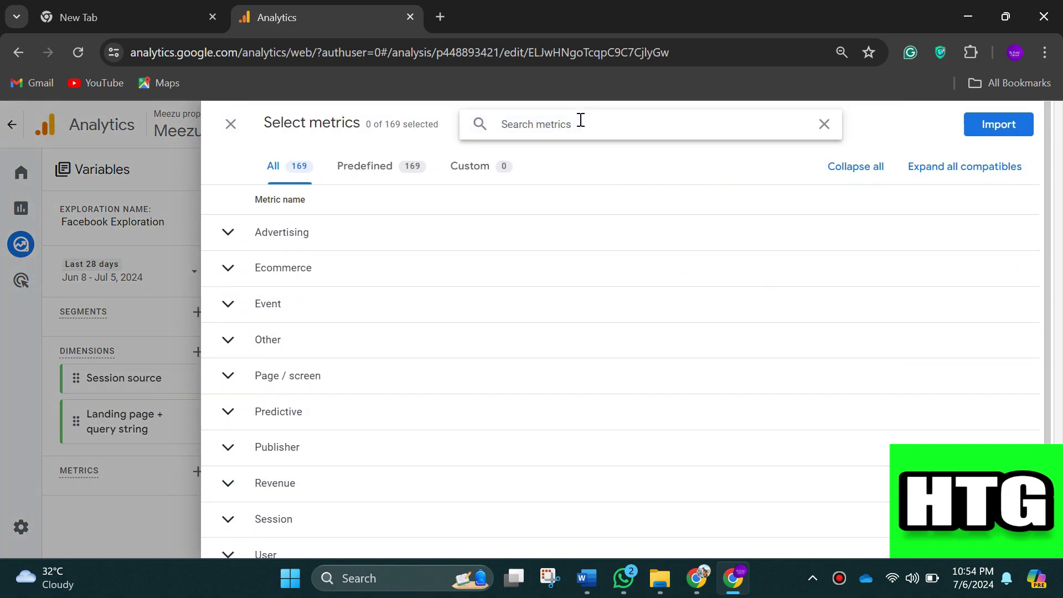
key(Caps_Lock)
text(s)
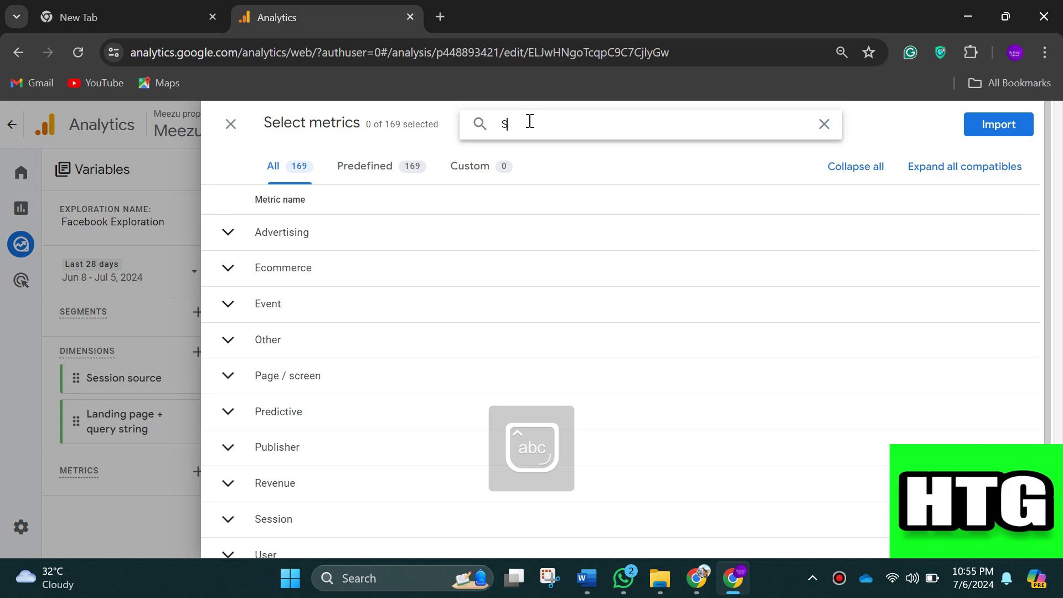
text(ession)
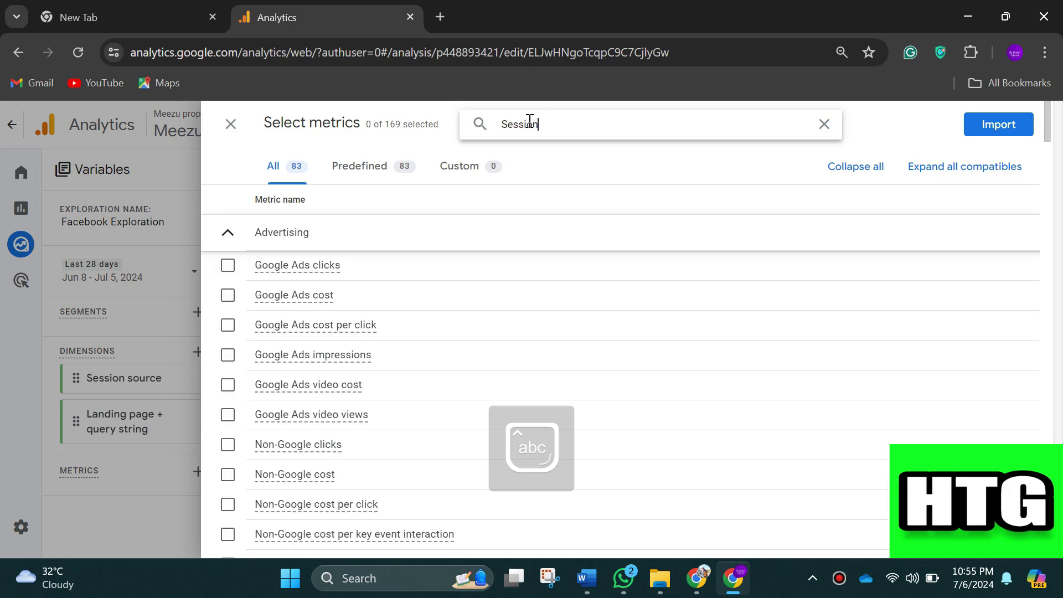
scroll(368, 294, down, 3)
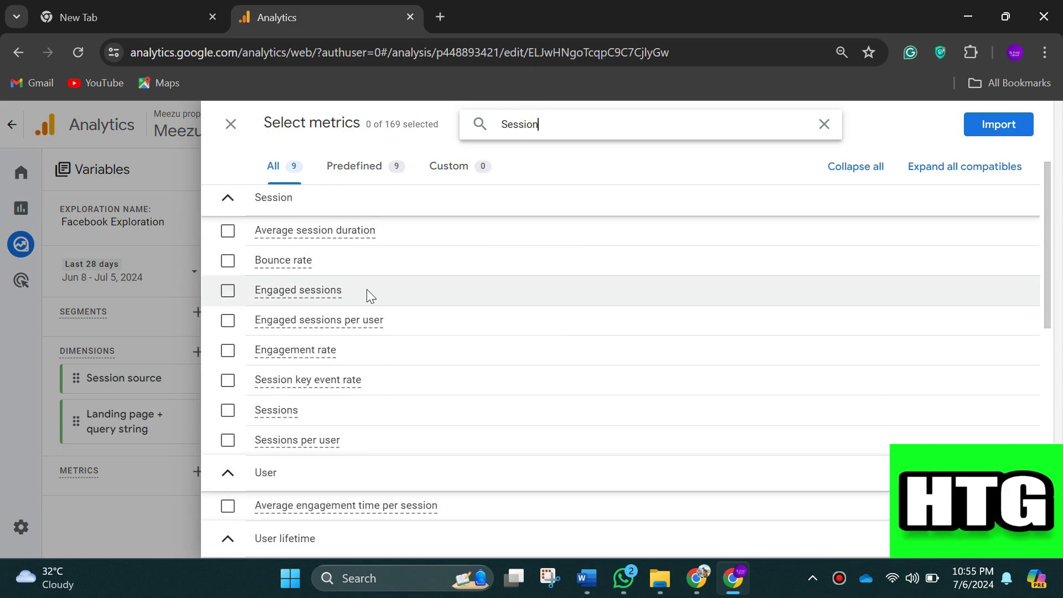
click(228, 290)
click(228, 413)
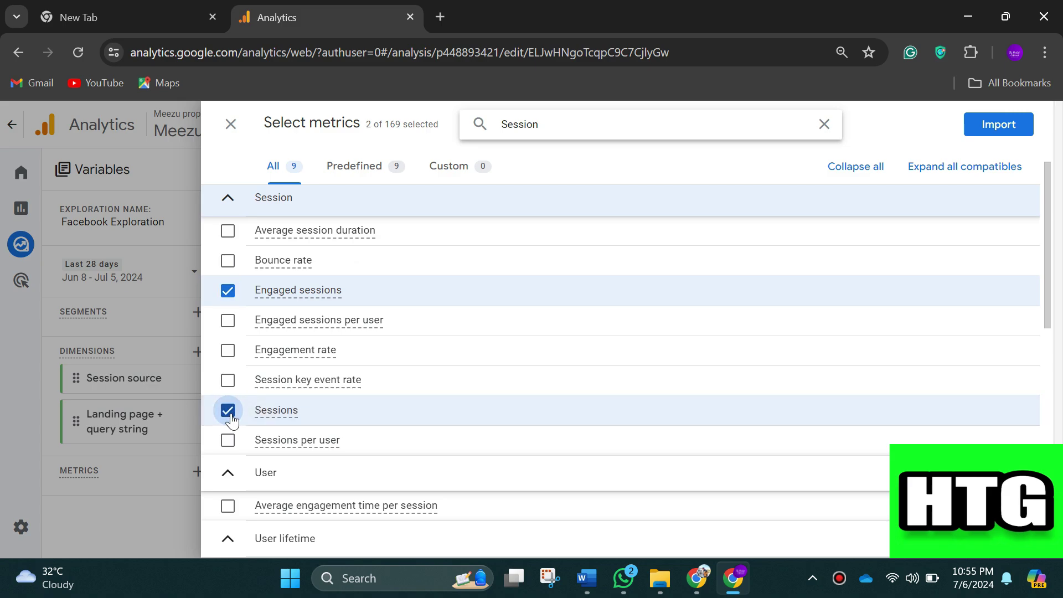
click(224, 354)
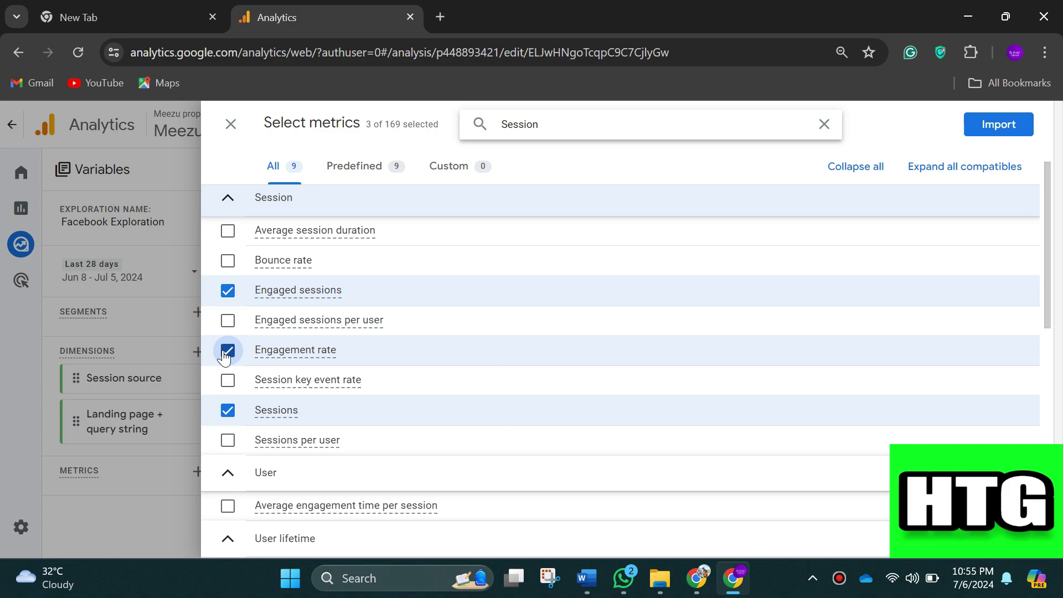
Step: Add Average engagement time per session and Key events, then import all chosen metrics
click(599, 125)
key(ctrl+a)
text(a)
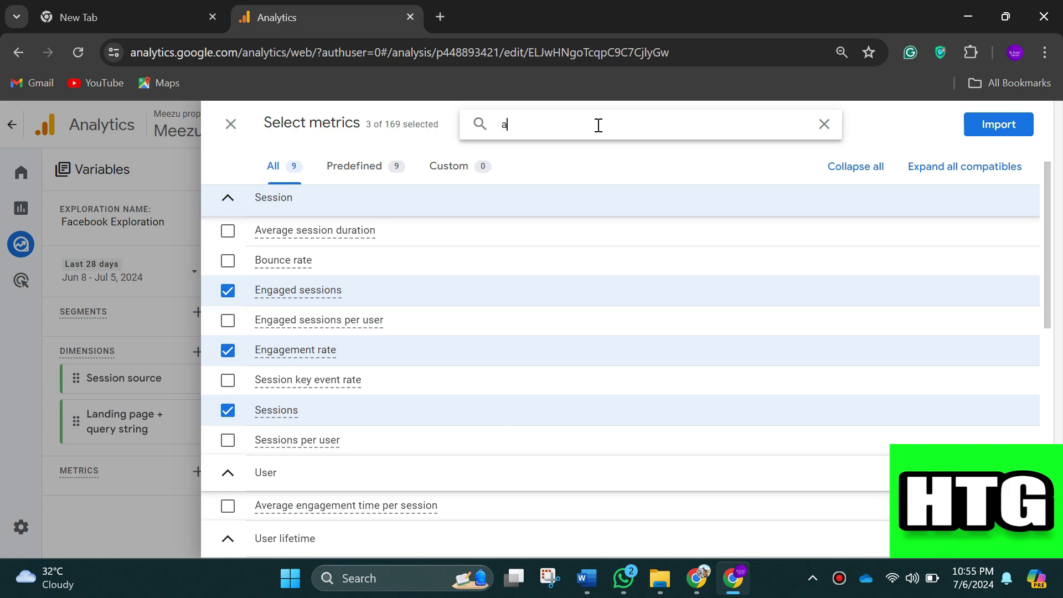
text(verage)
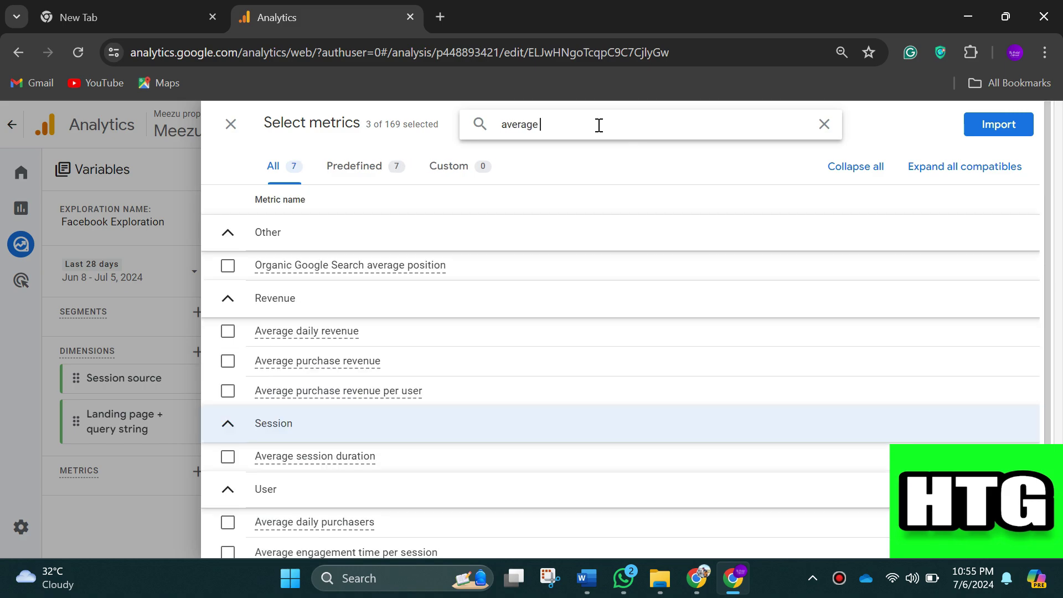
scroll(592, 186, down, 1)
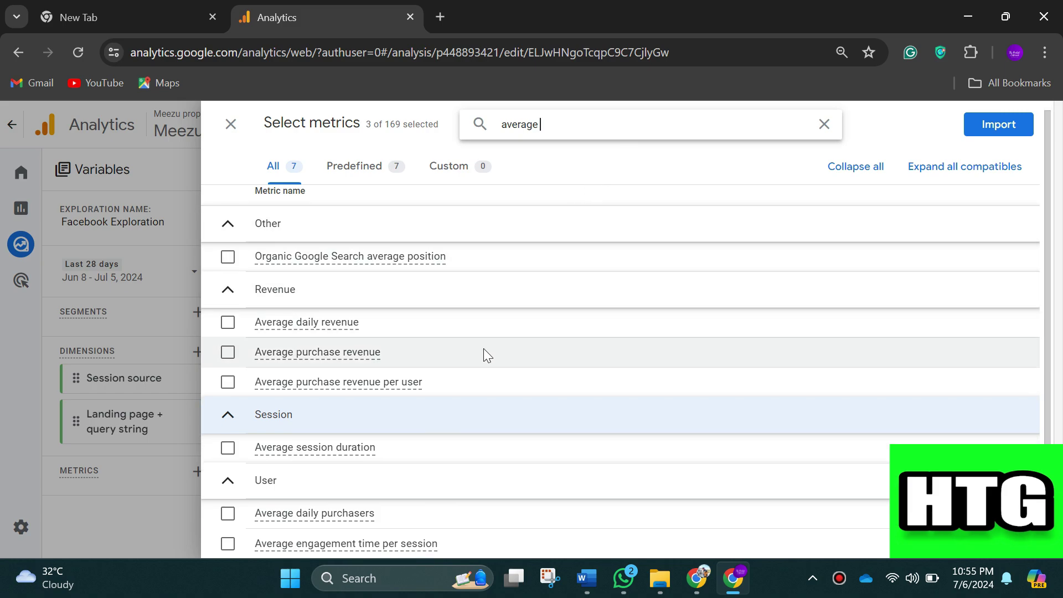
click(227, 543)
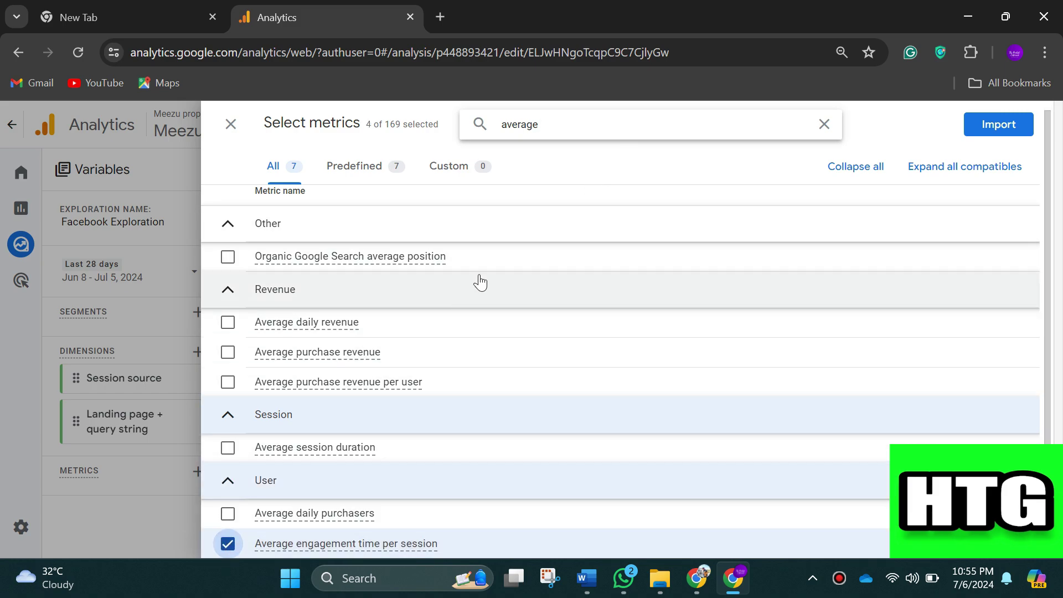
click(584, 130)
key(ctrl+a)
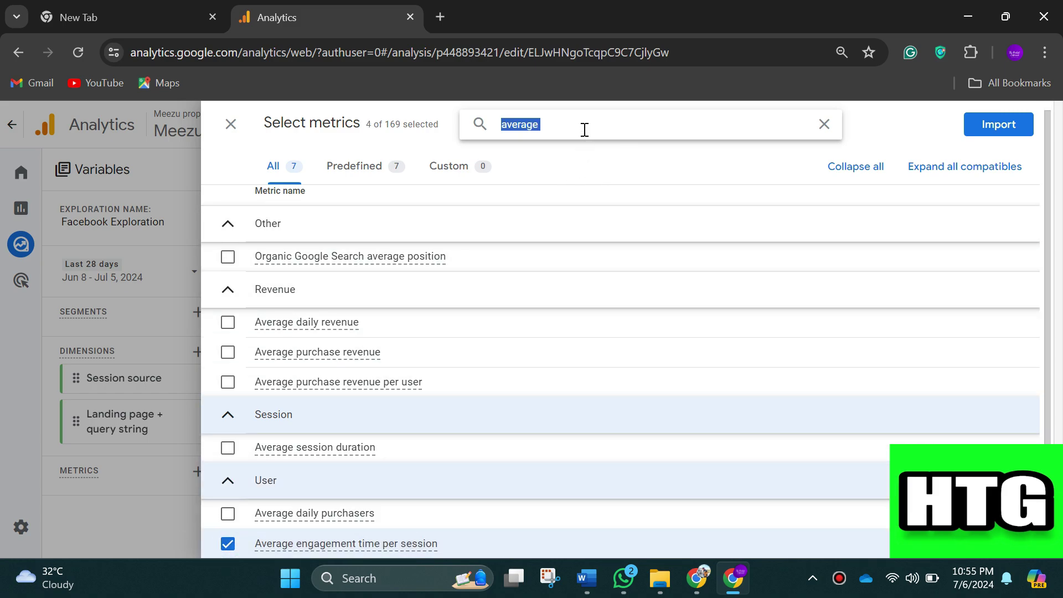
key(BackSpace)
text(key)
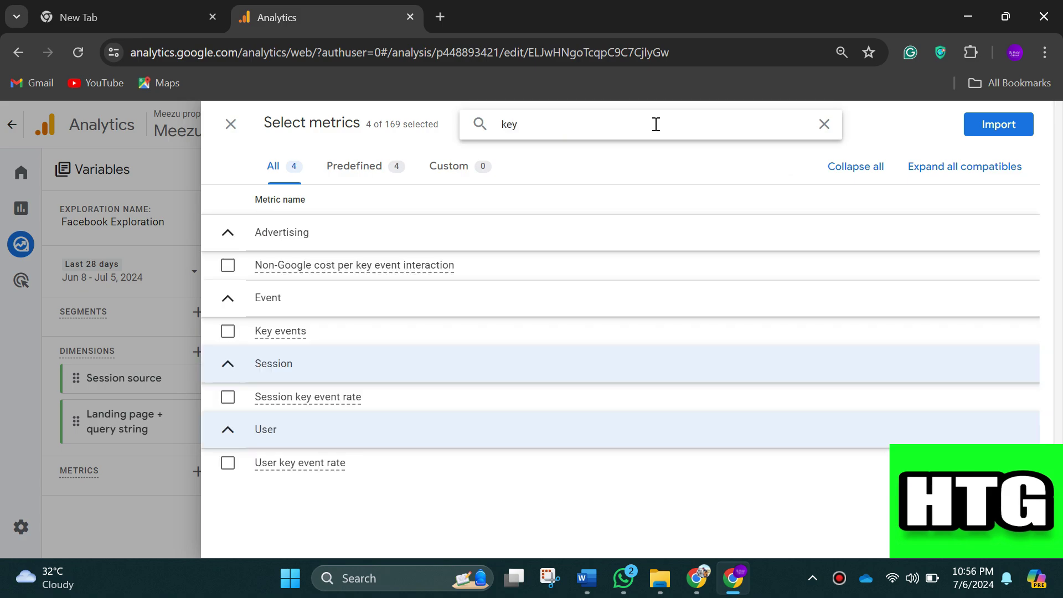
click(227, 332)
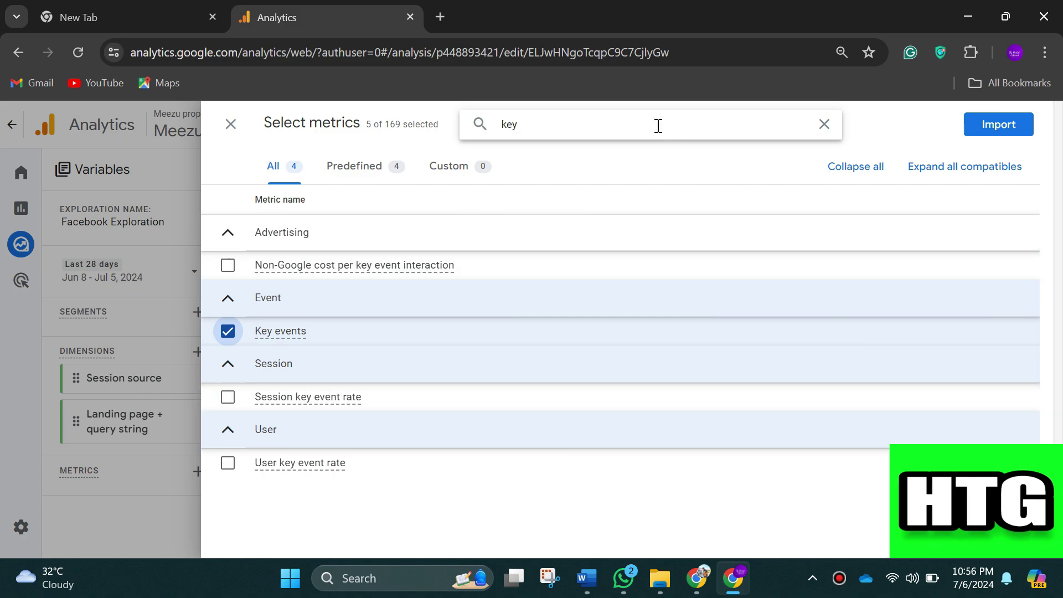
click(998, 130)
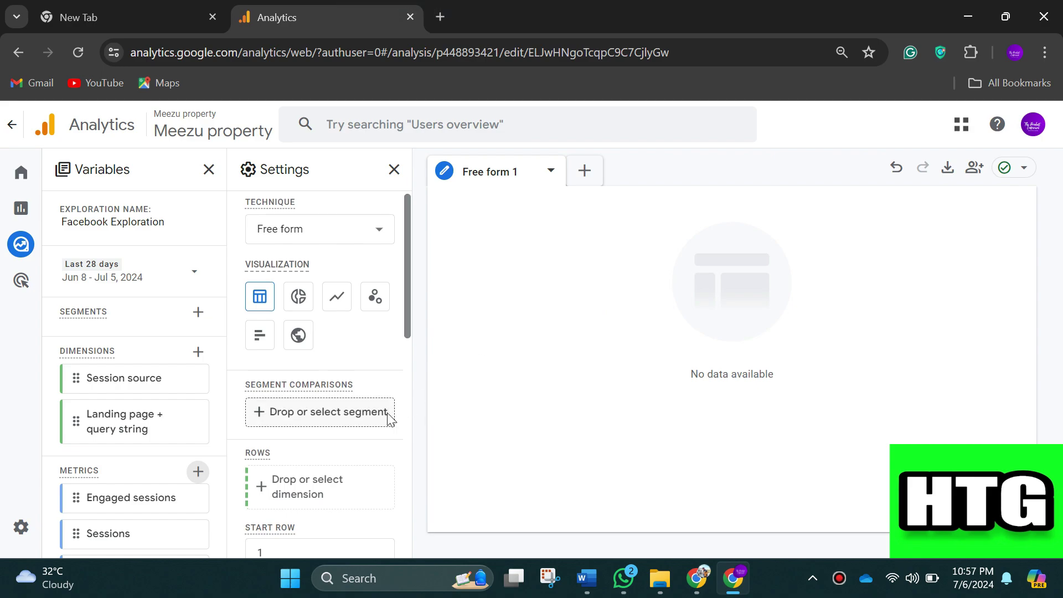
Step: Put Session source and Landing page + query string into the table rows
scroll(387, 416, down, 3)
click(332, 334)
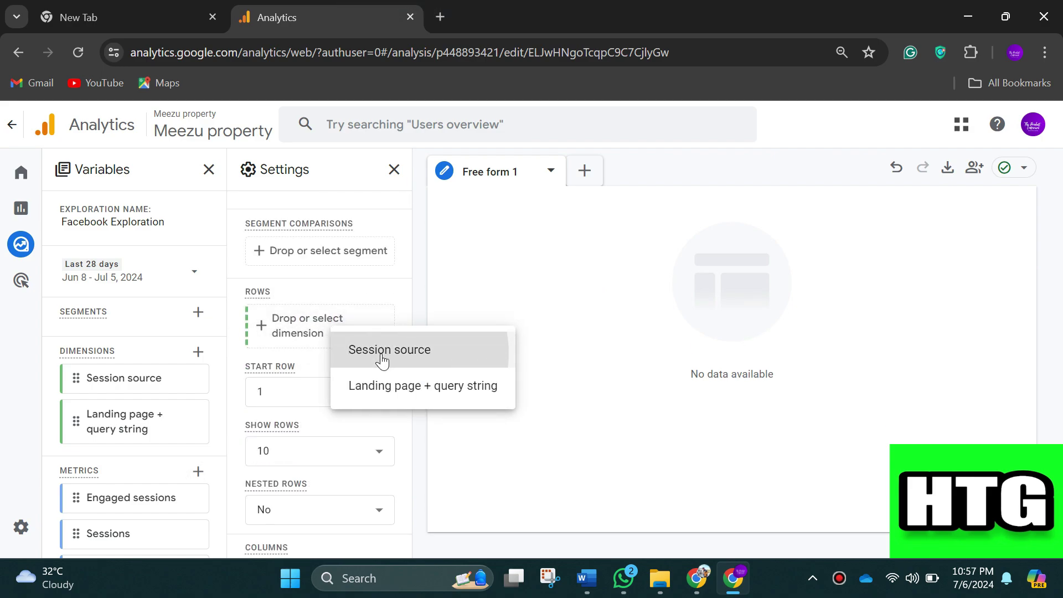
click(352, 354)
click(330, 363)
click(387, 402)
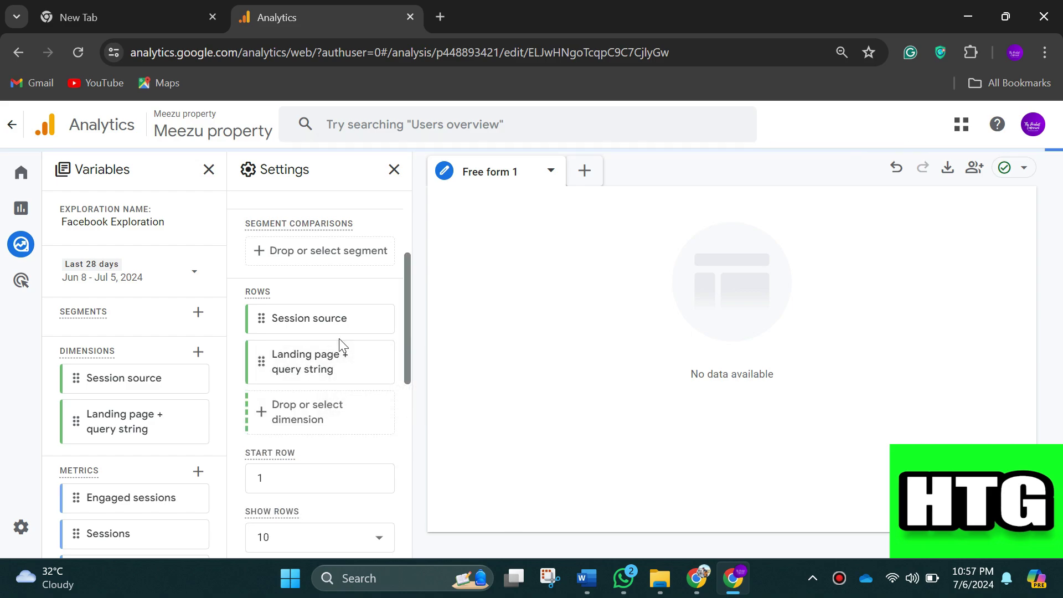
Step: Add Engaged sessions, Sessions, Engagement rate, Average engagement time per session and Key events as values
scroll(341, 346, down, 10)
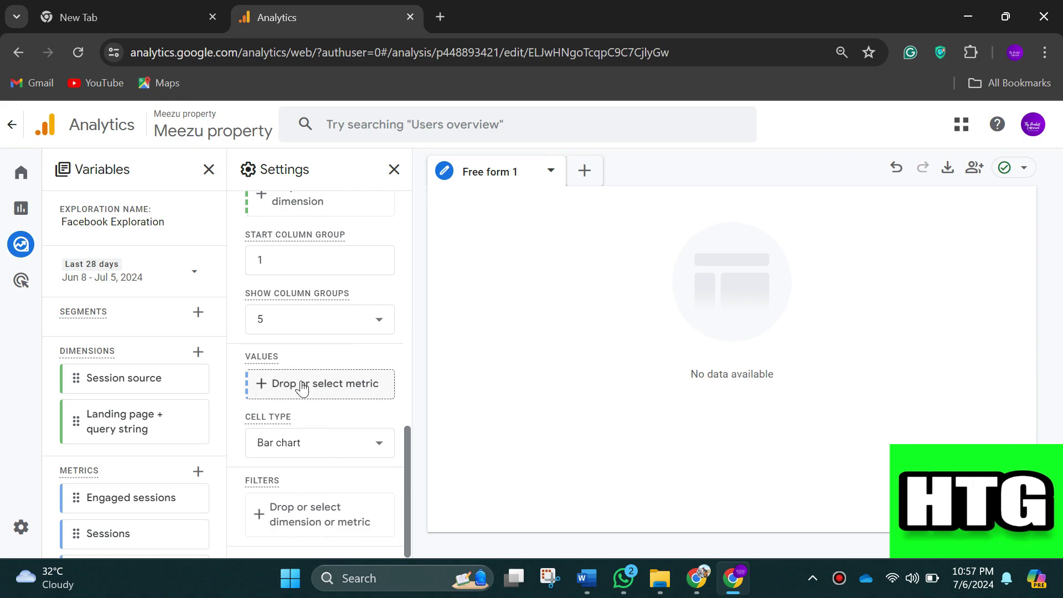
click(304, 385)
key(Return)
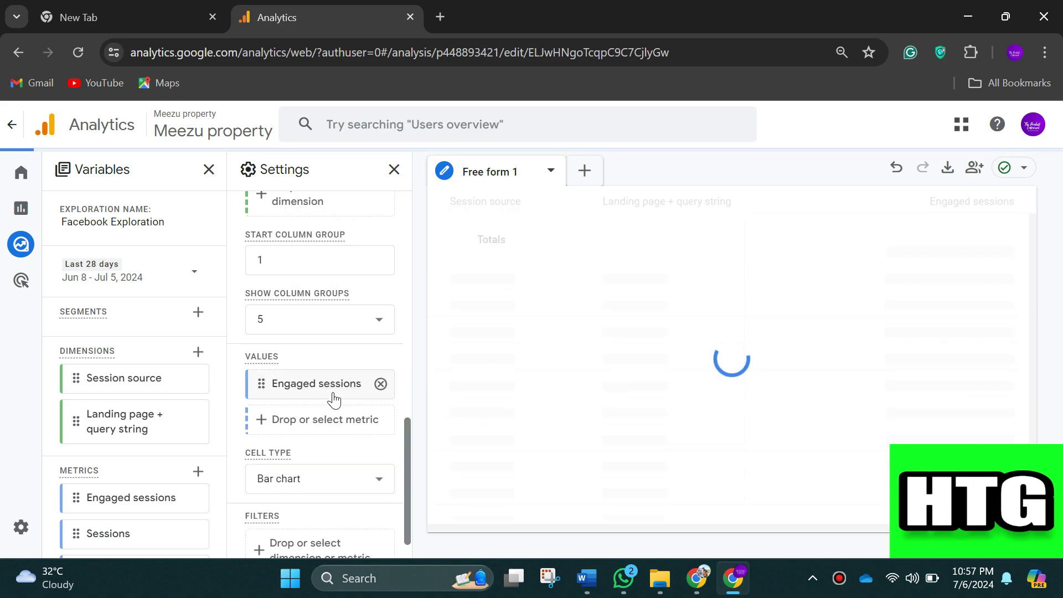
click(310, 418)
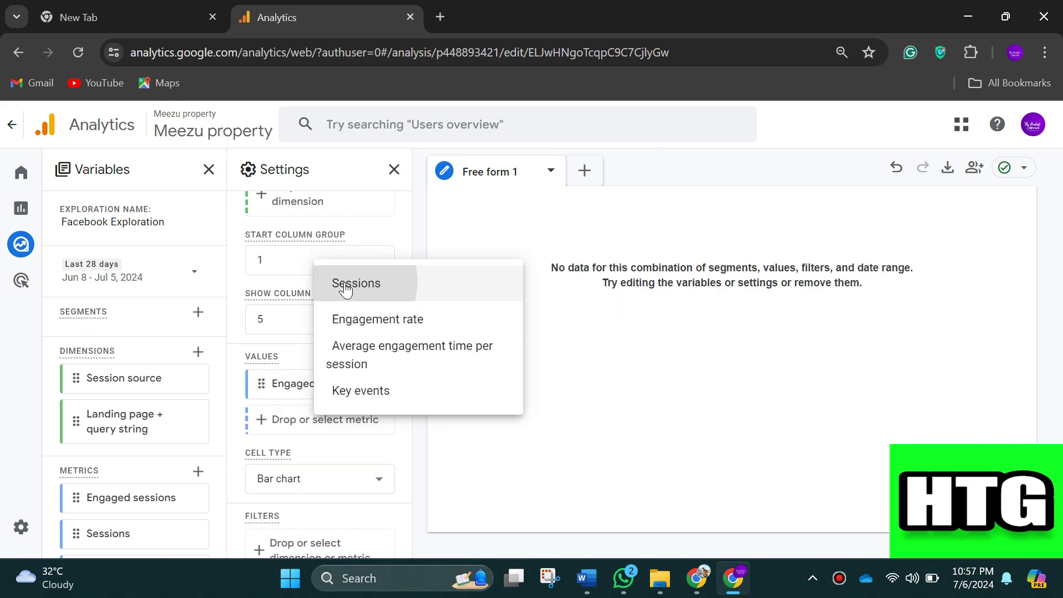
click(334, 283)
scroll(309, 399, down, 2)
click(310, 386)
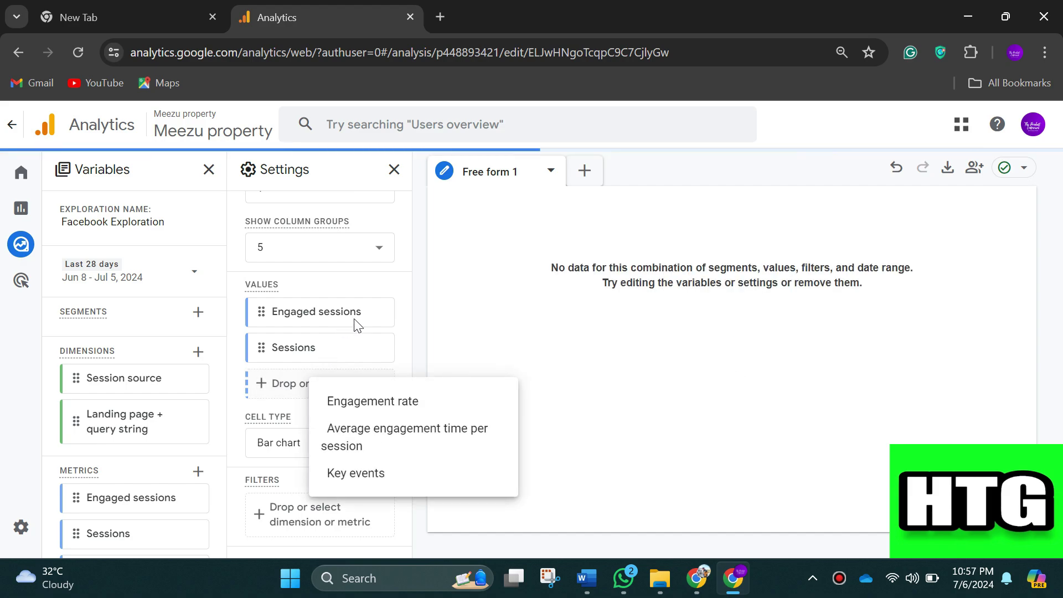
click(440, 405)
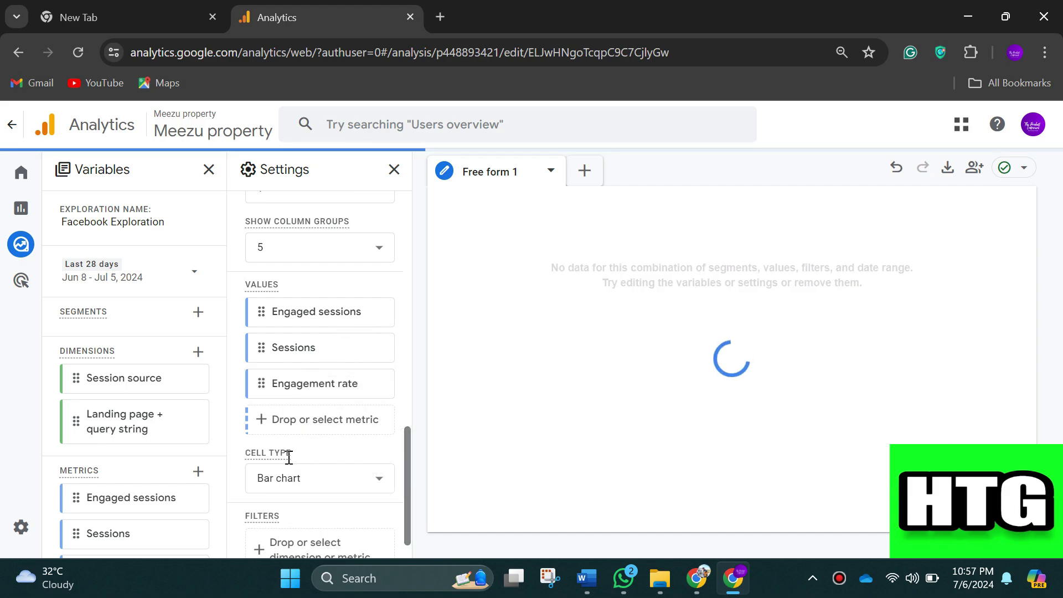
click(296, 422)
click(358, 430)
scroll(354, 410, down, 2)
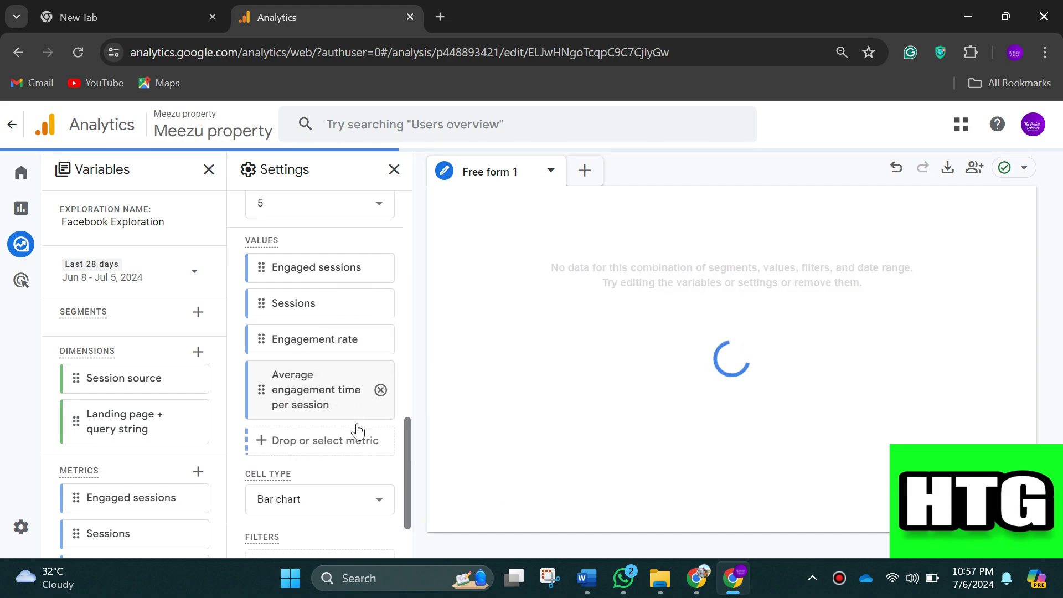
click(350, 388)
click(394, 427)
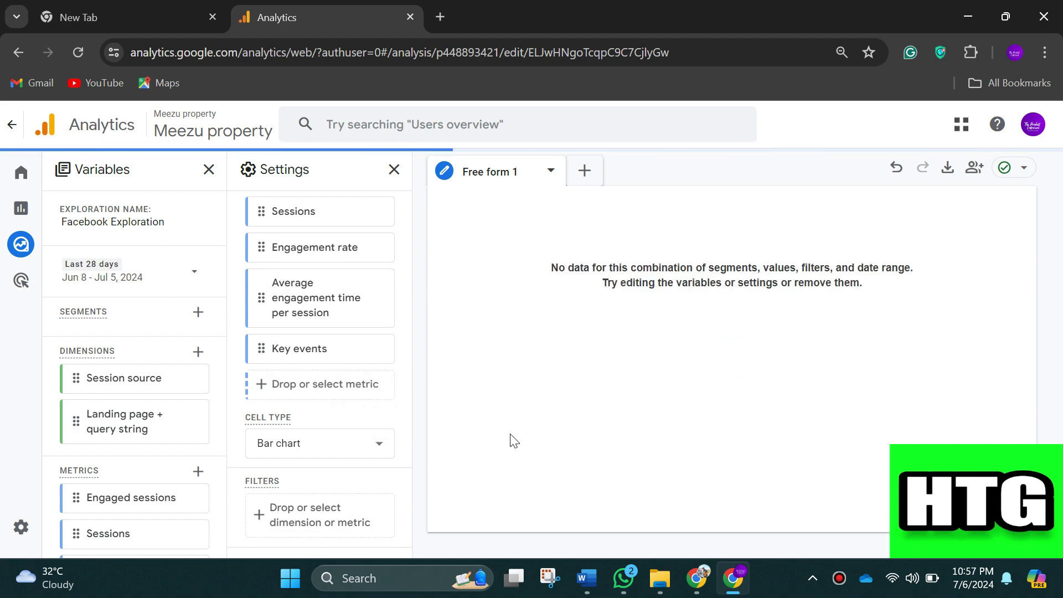
Step: Apply a filter where Session source contains 'facebook.com'
click(334, 519)
click(396, 222)
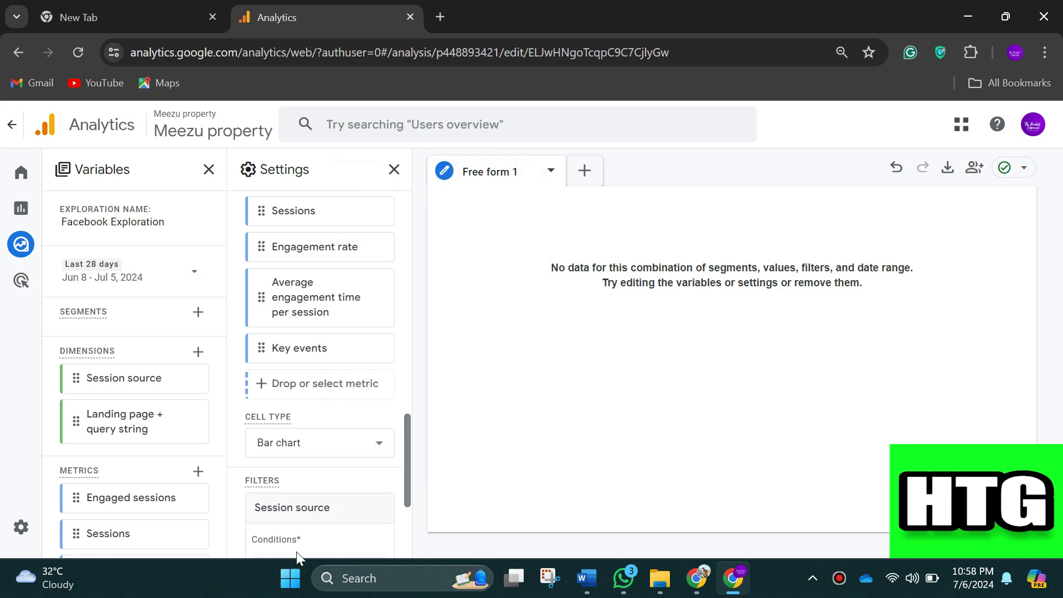
scroll(343, 459, down, 3)
click(337, 380)
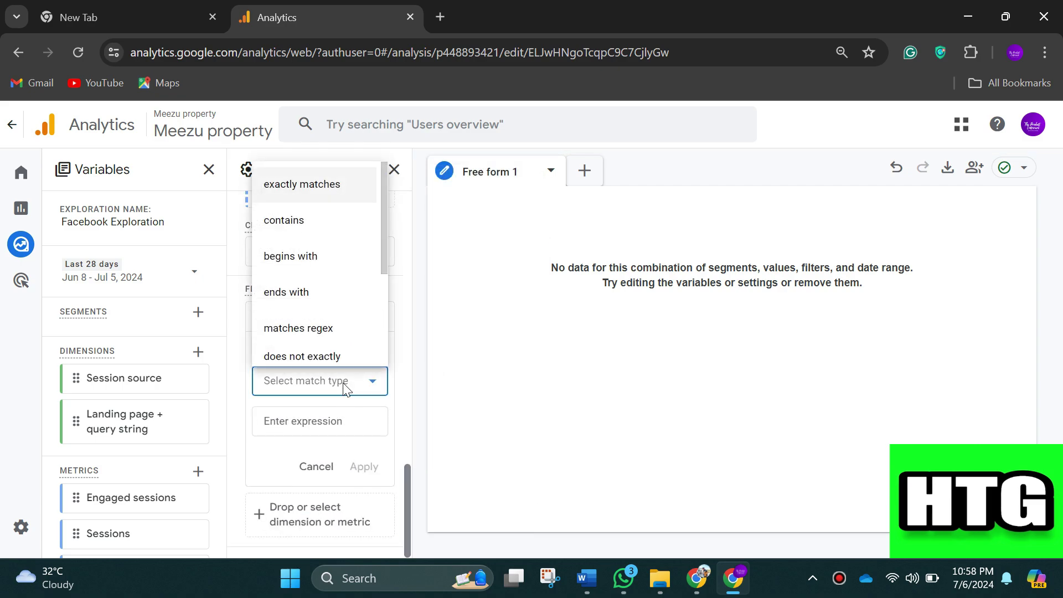
click(331, 215)
click(307, 423)
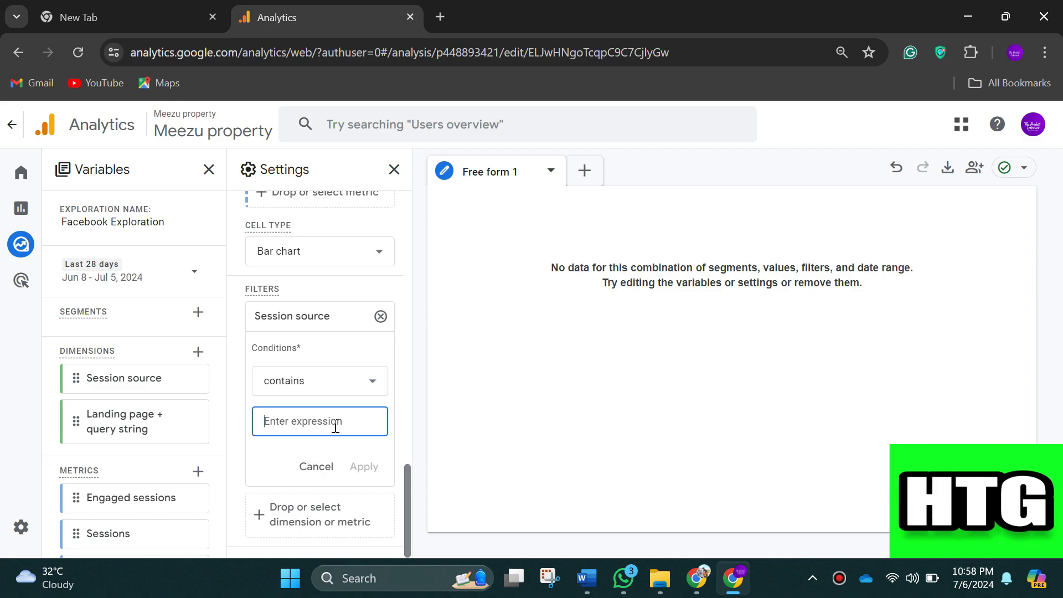
text(facebook.com)
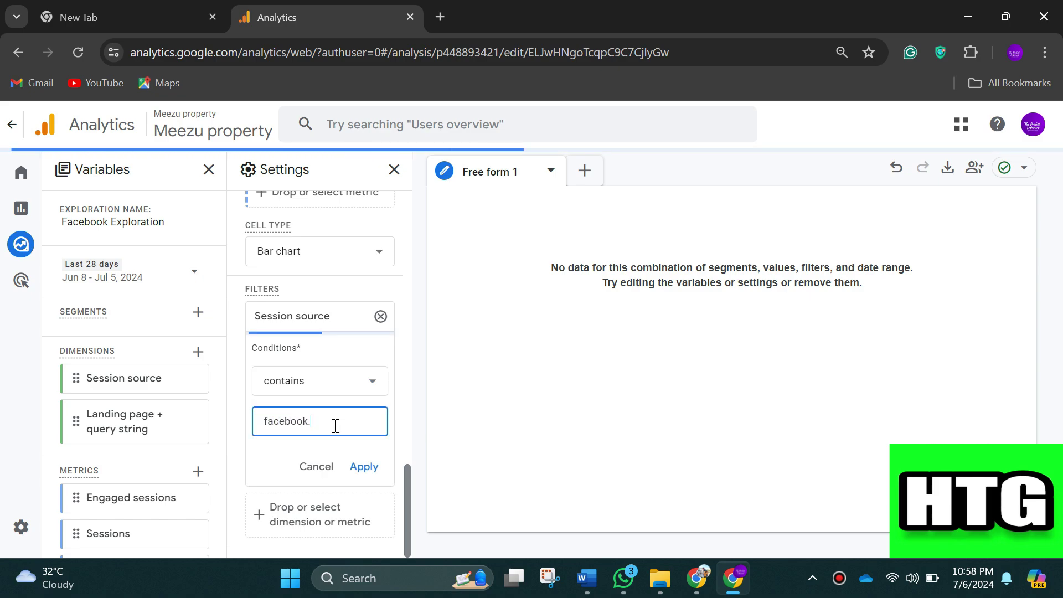
click(365, 467)
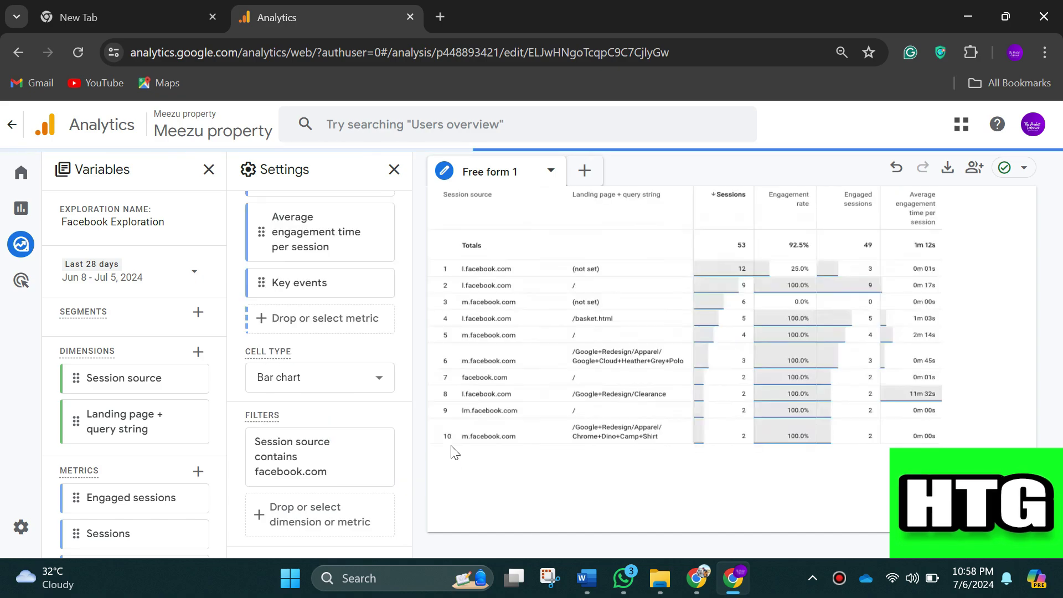